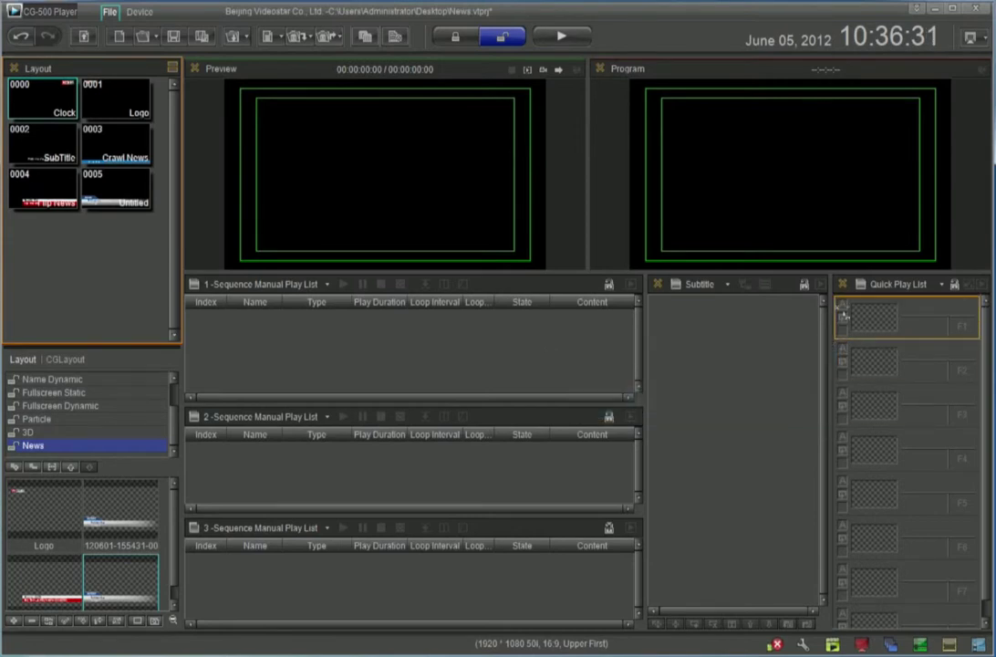
- Add the Clock, Logo and Crawl News layouts to the first three Quick Play List slots, and SubTitle to the Subtitle list
left_click_drag(843, 314, 861, 317)
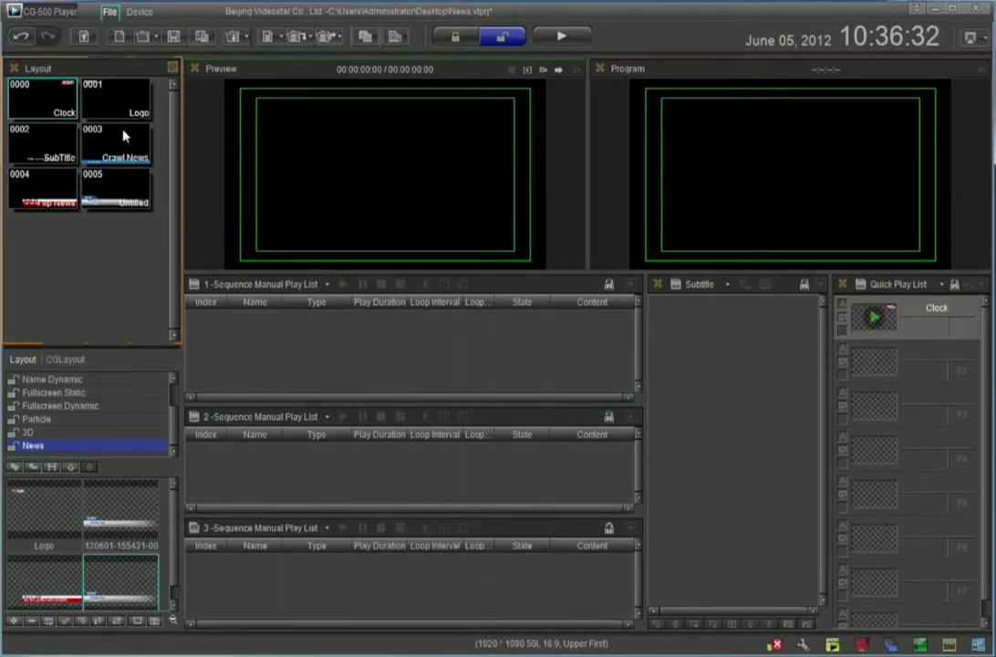
left_click_drag(103, 88, 695, 339)
left_click_drag(839, 364, 862, 361)
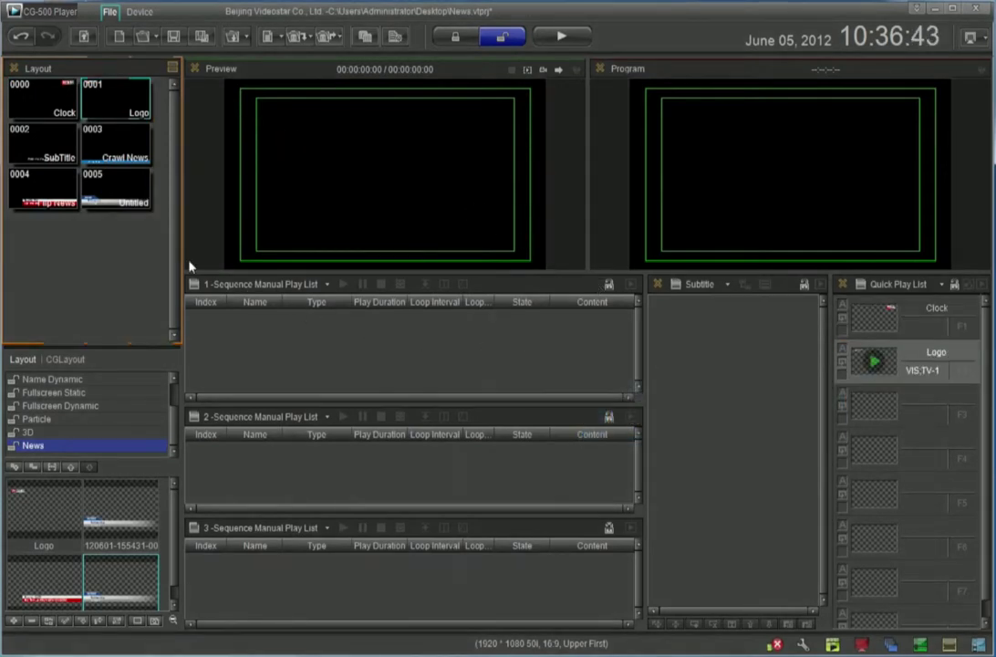
left_click_drag(98, 132, 874, 406)
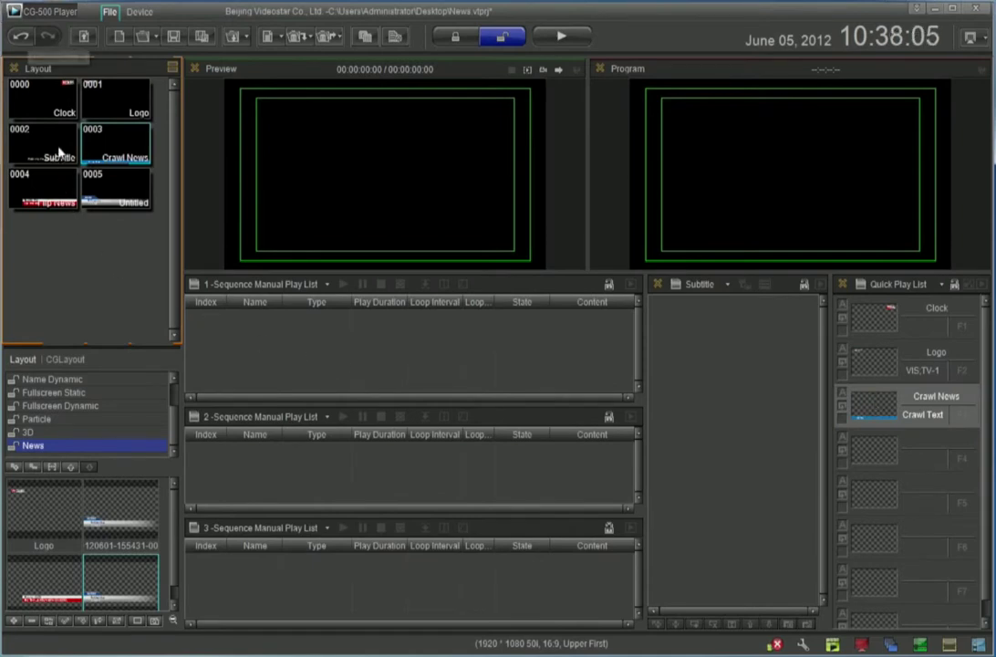
left_click(80, 154)
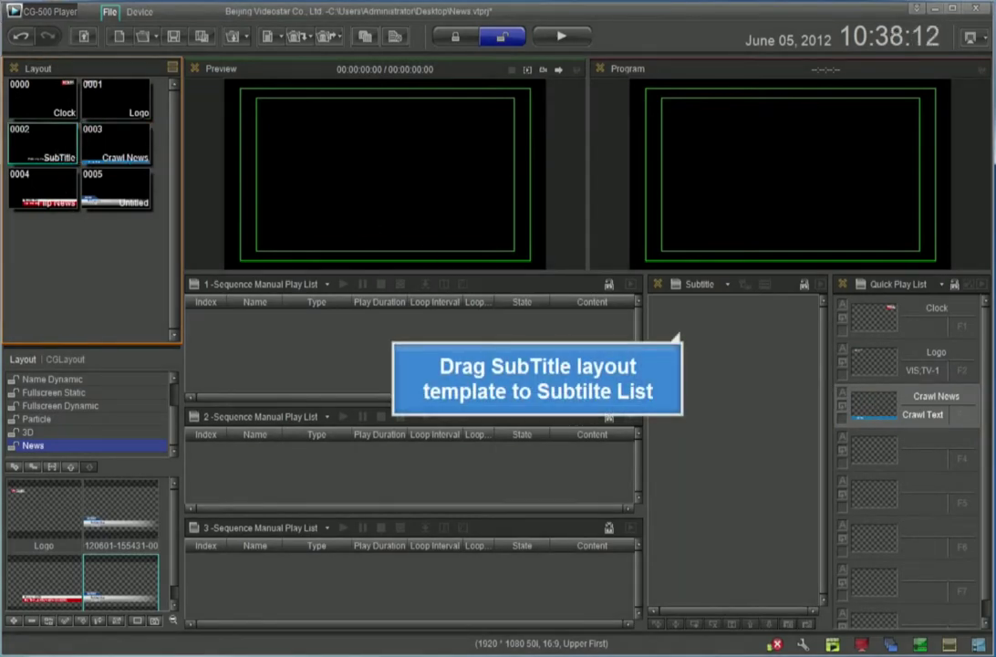
left_click_drag(687, 390, 720, 351)
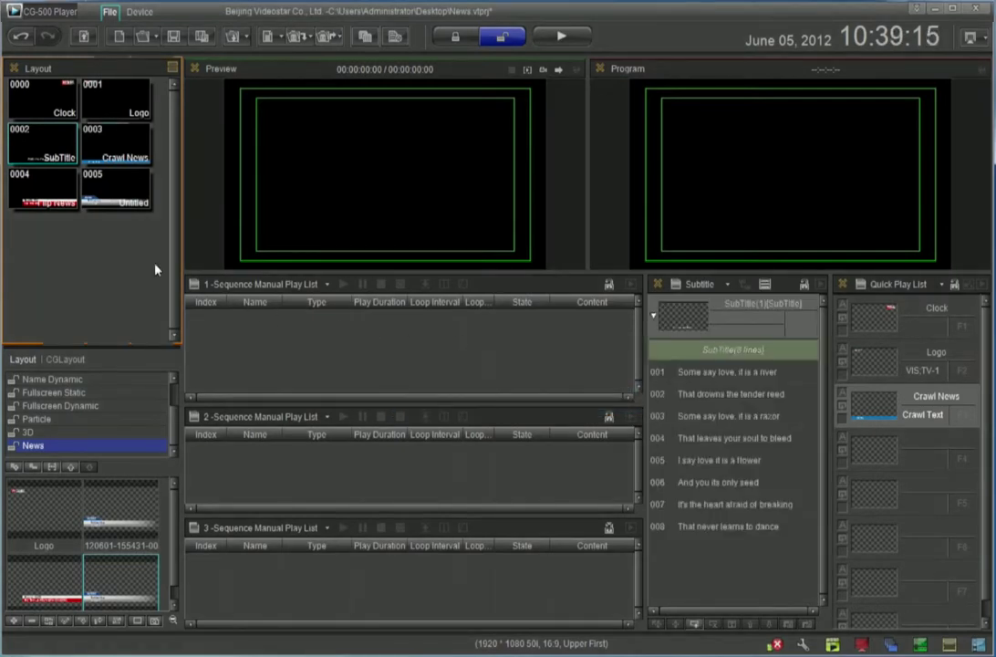
- Add layout 0005 to the first sequence manual play list and the Flip News layout to the second one
left_click_drag(102, 178, 205, 330)
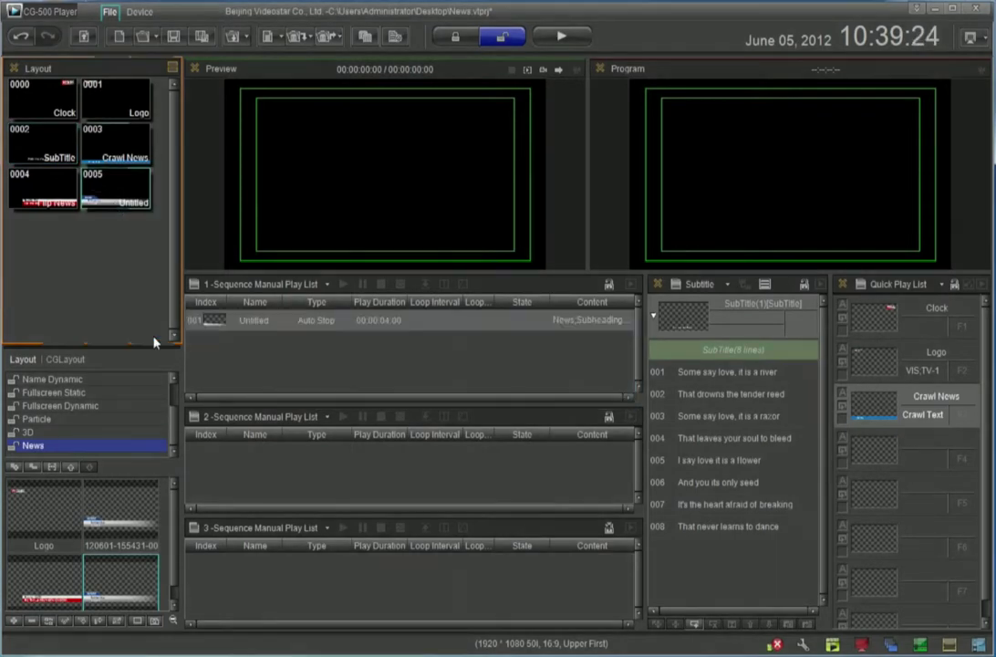
left_click(54, 208)
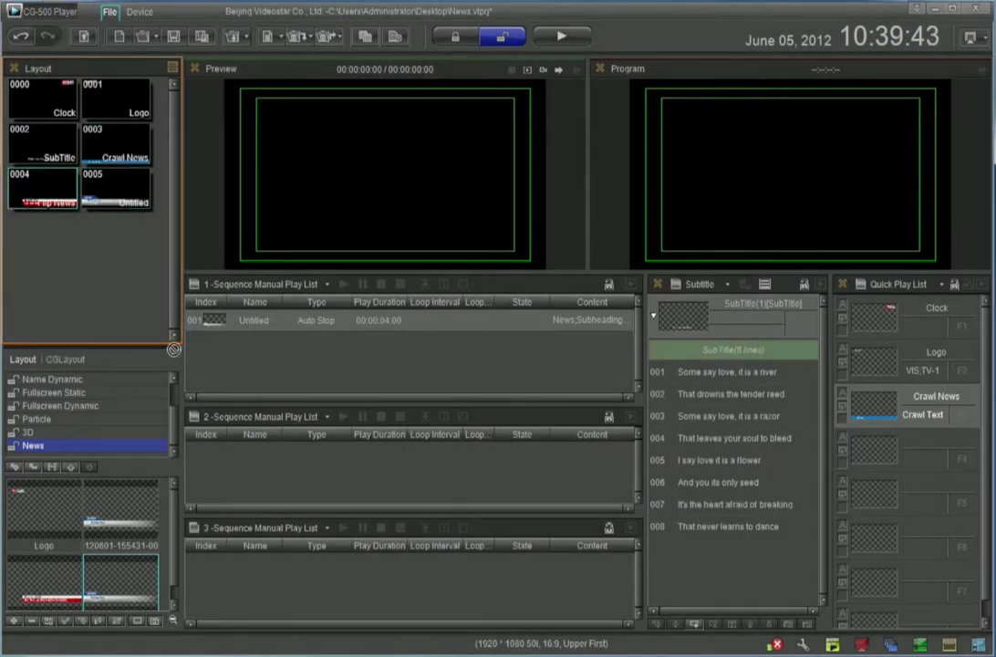
left_click_drag(173, 349, 264, 457)
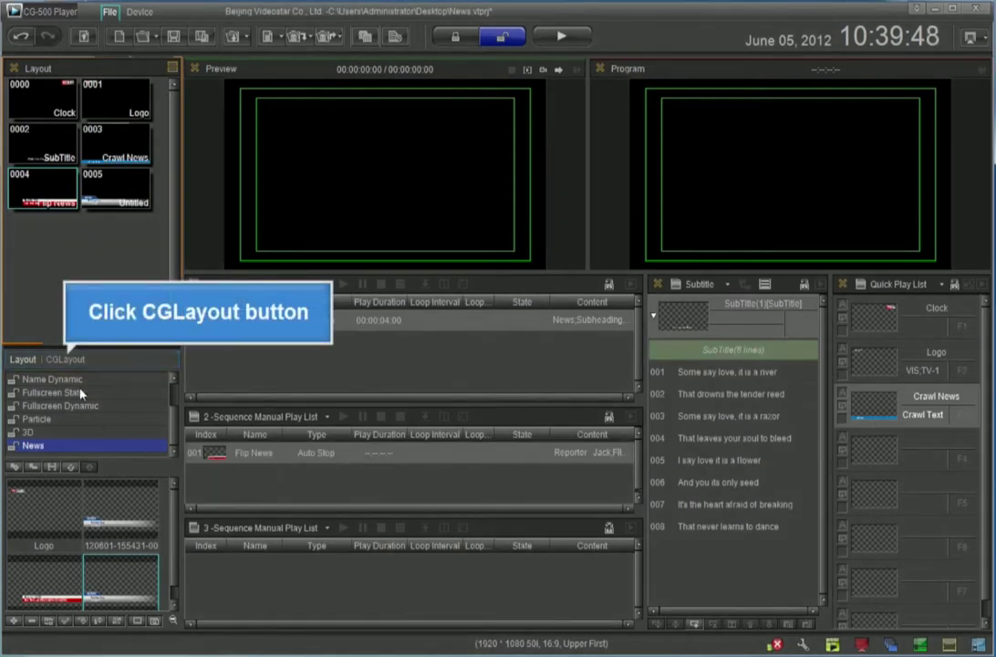
left_click(76, 362)
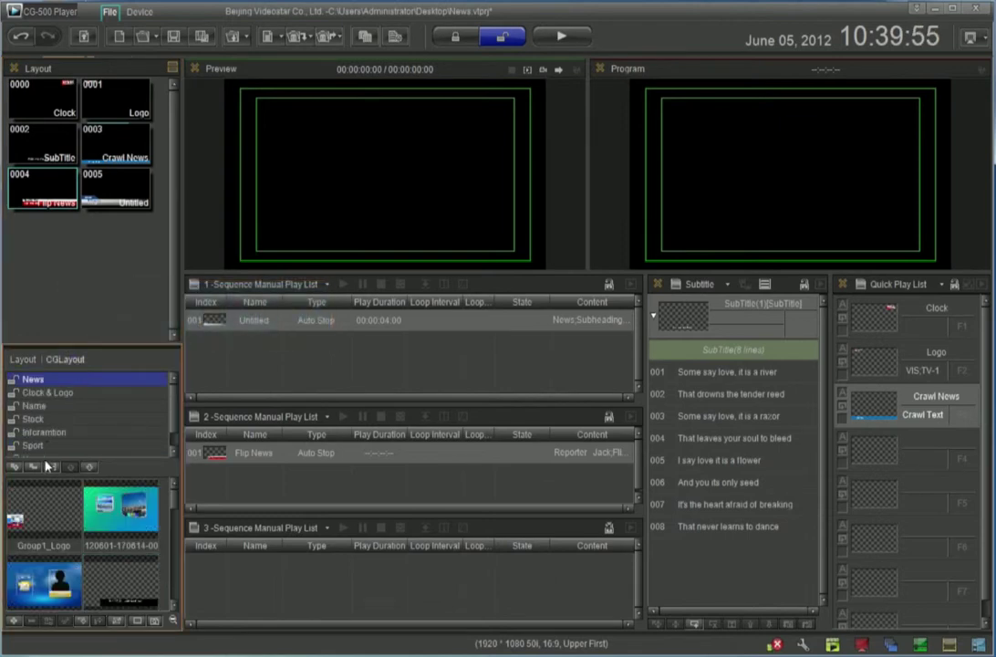
left_click_drag(46, 518, 212, 333)
left_click_drag(213, 333, 212, 333)
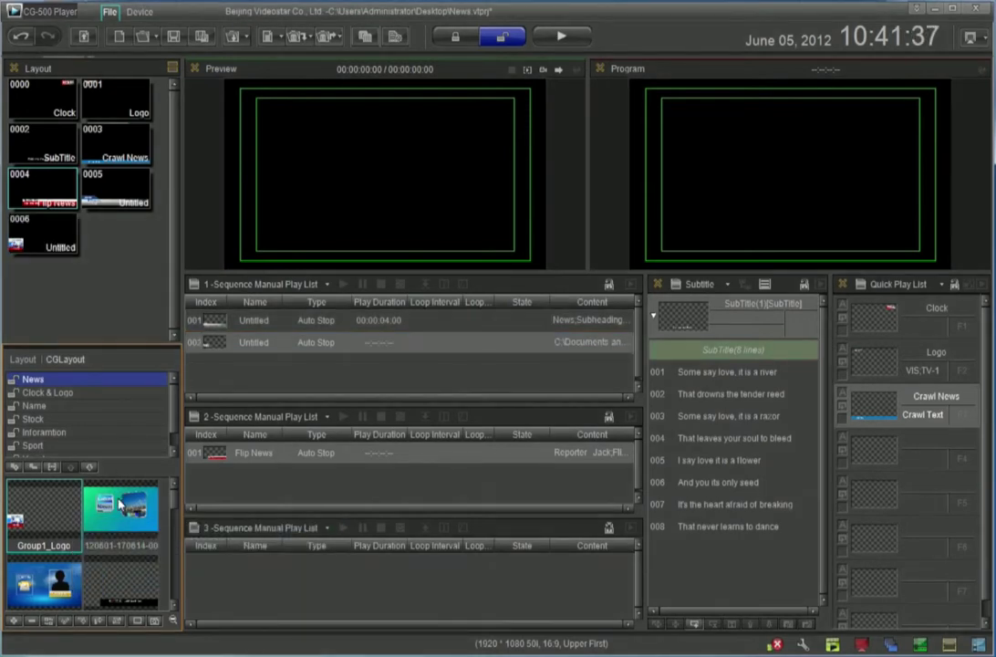
left_click_drag(118, 514, 201, 554)
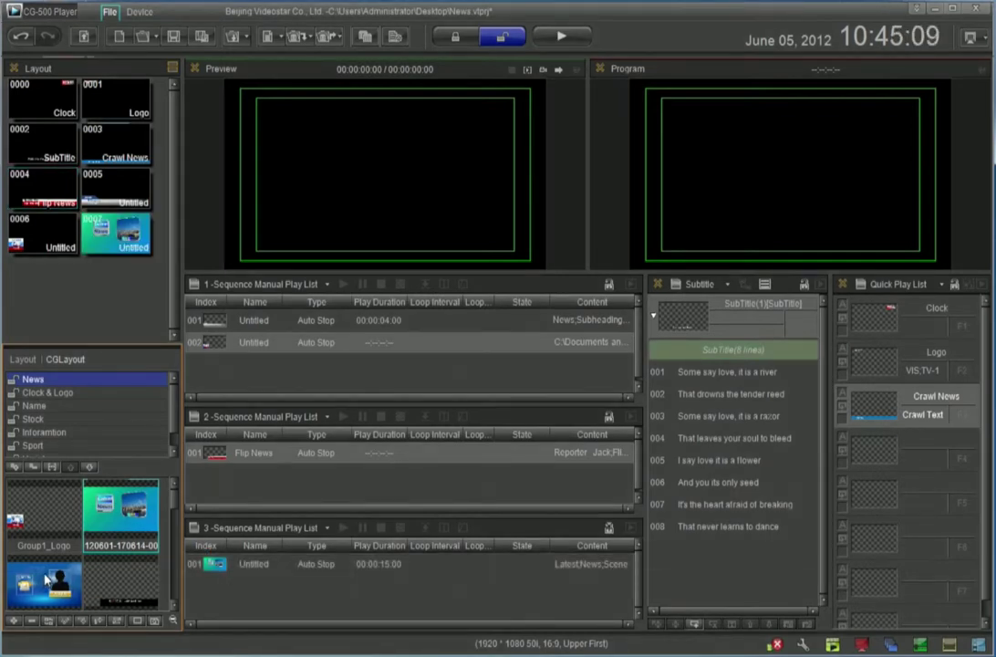
left_click_drag(46, 572, 221, 588)
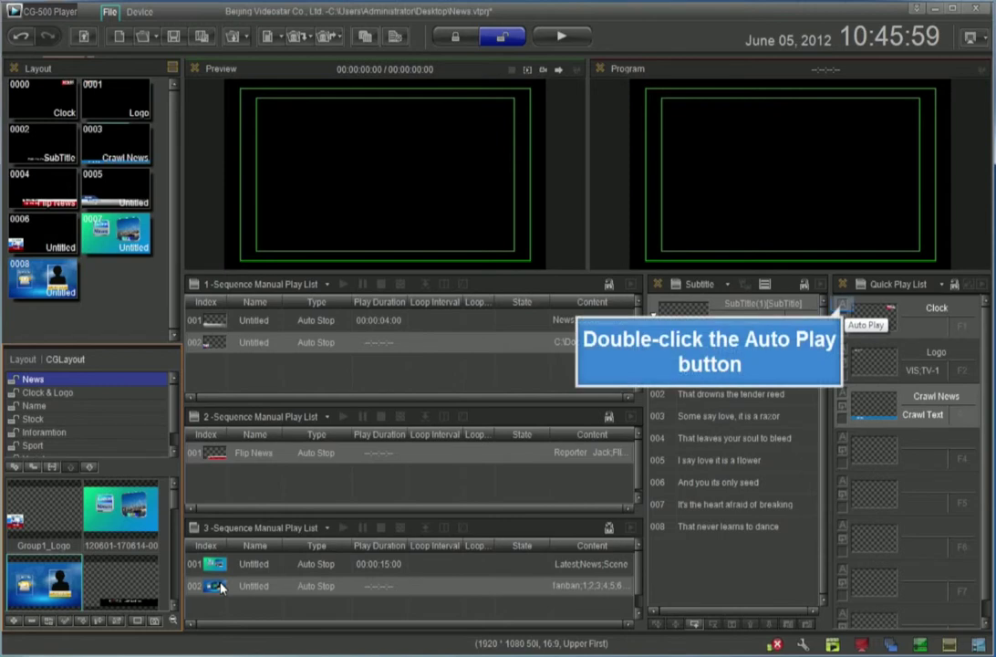
- Enable auto play and loop play for Clock and Logo in the Quick Play List, and loop play for Crawl News
double_click(842, 305)
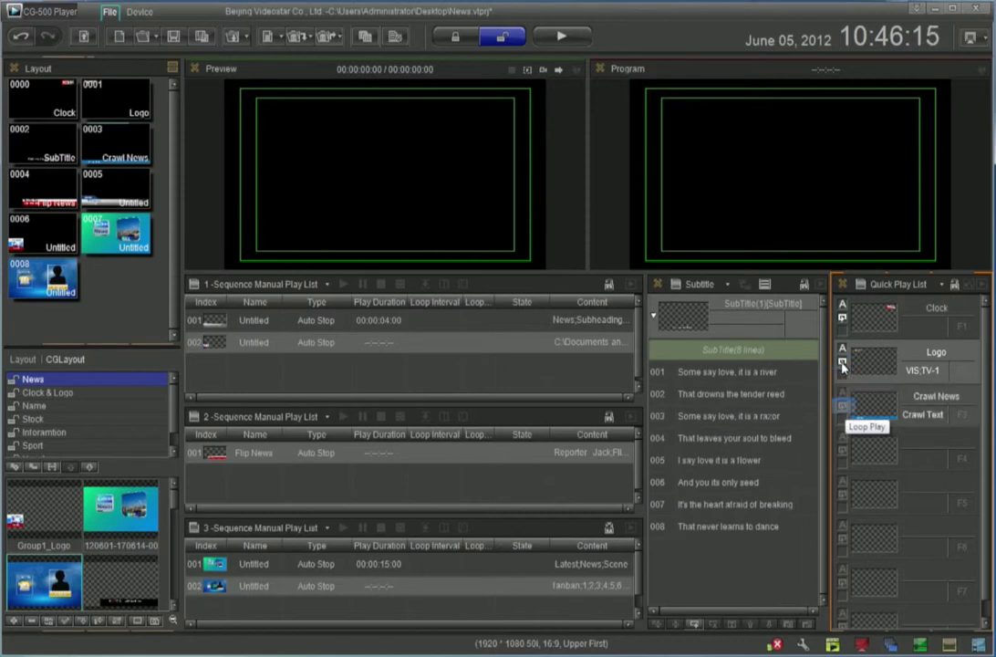
right_click(844, 410)
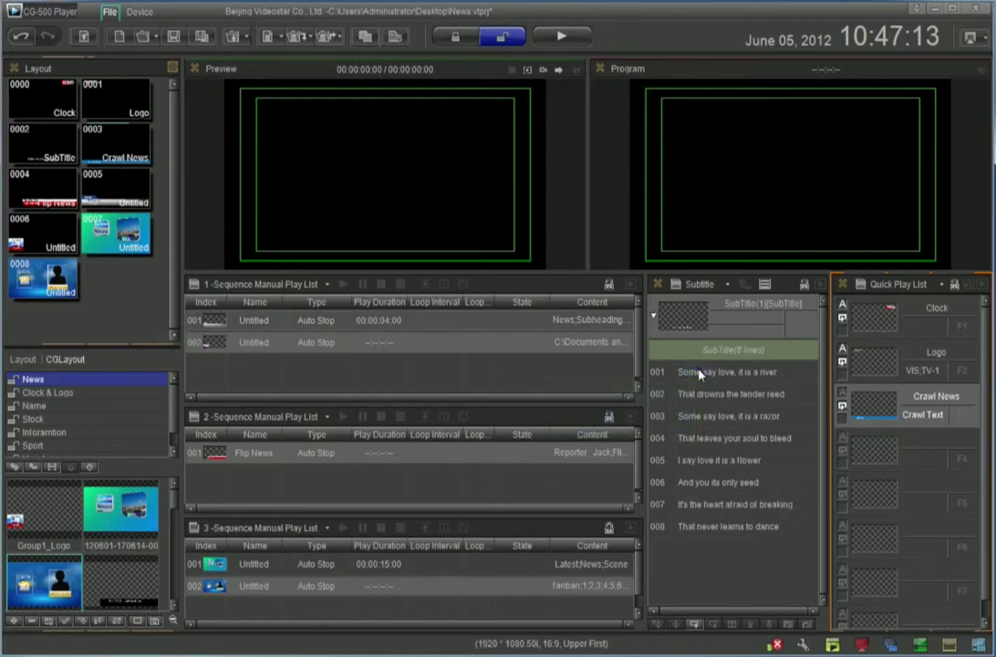
- Edit the subtitle properties, setting the effect mode to FX and the horizontal alignment to Align Center
right_click(698, 374)
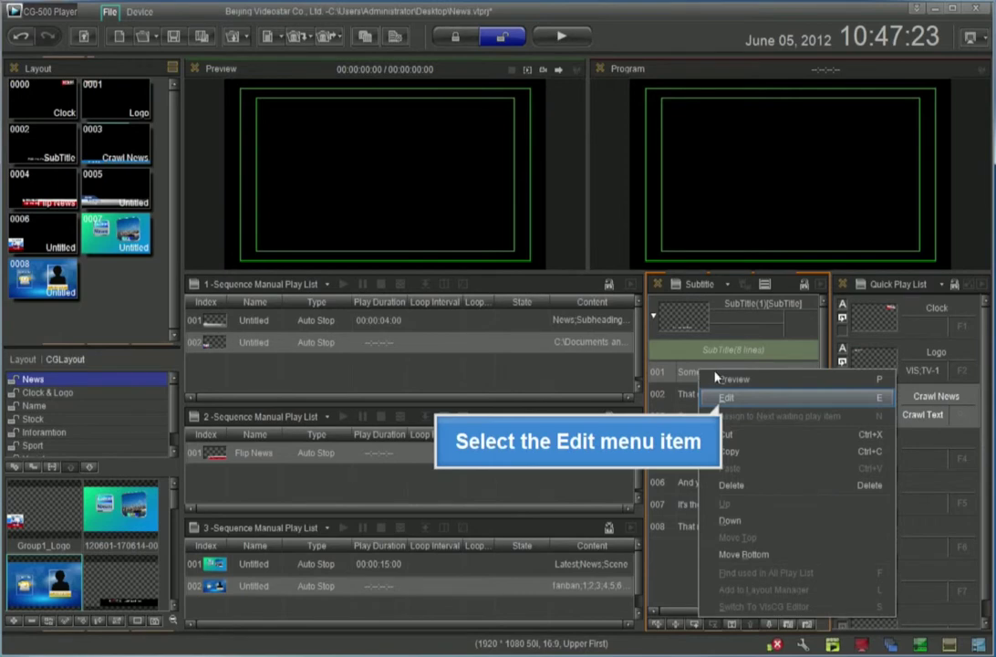
left_click(727, 399)
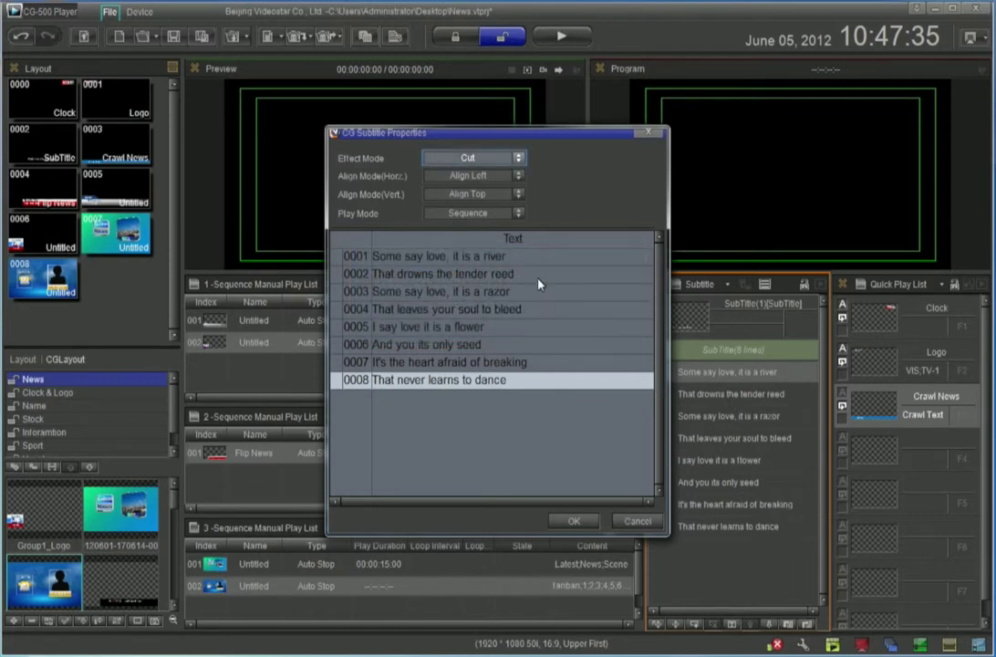
left_click(518, 158)
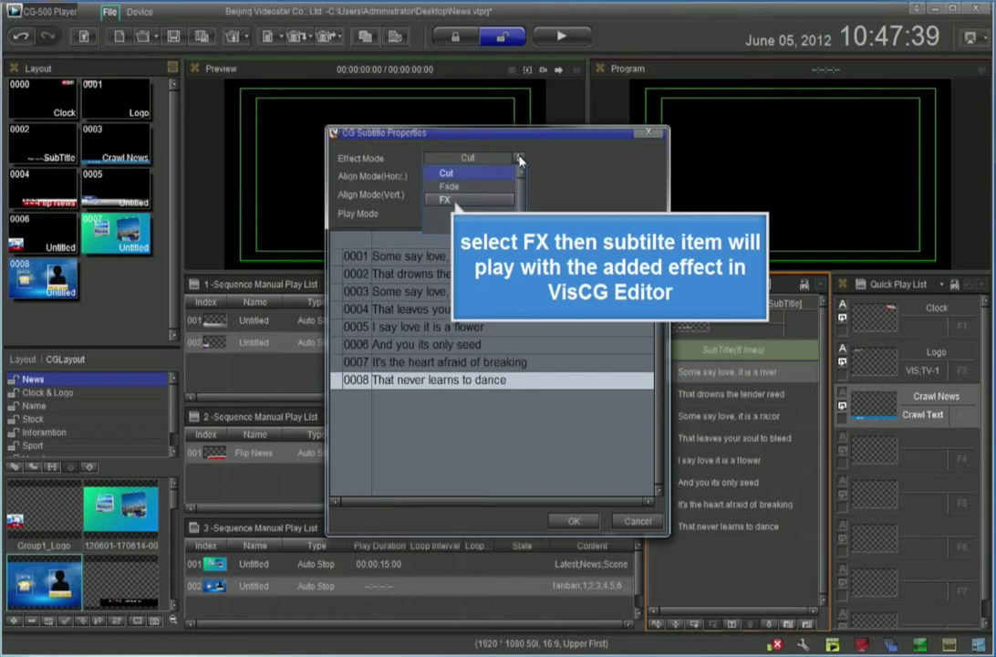
left_click(468, 201)
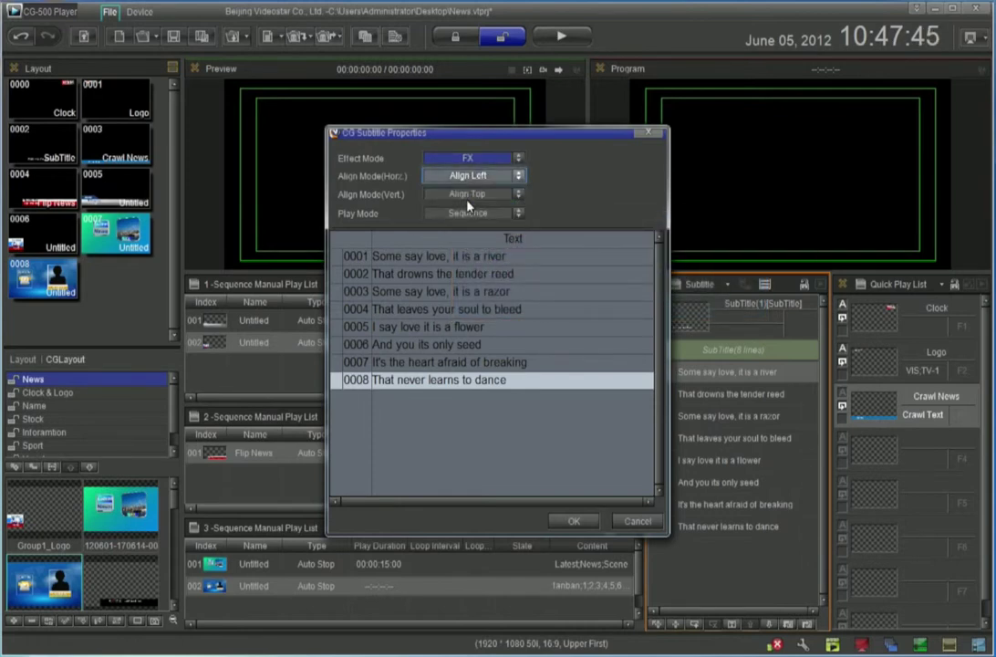
left_click(519, 176)
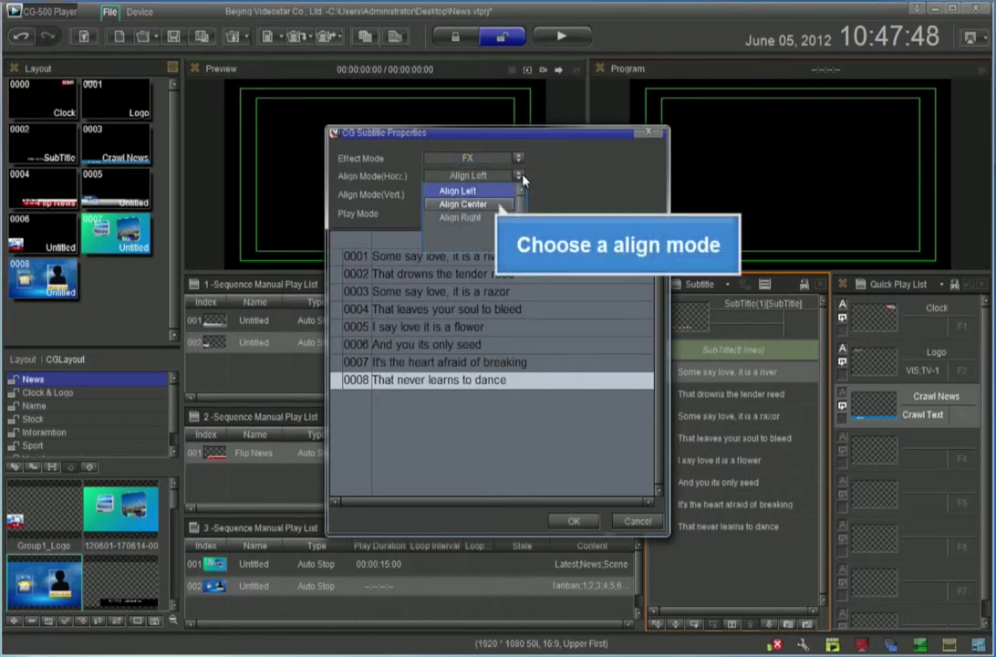
left_click(466, 204)
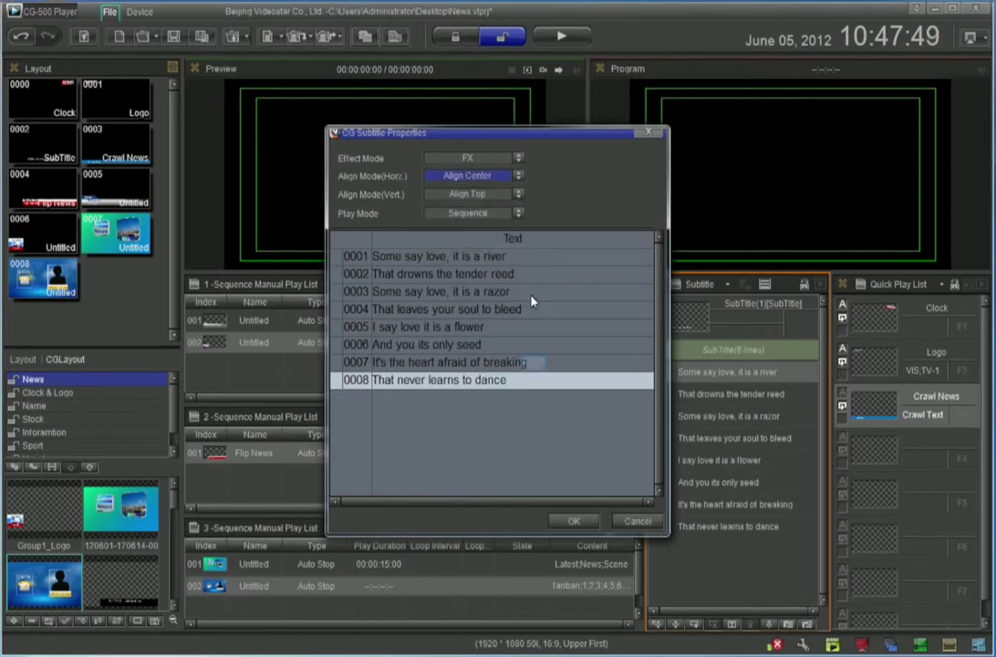
- Change subtitle line 0008 to "That never learns to dance." and apply the subtitle properties
double_click(535, 365)
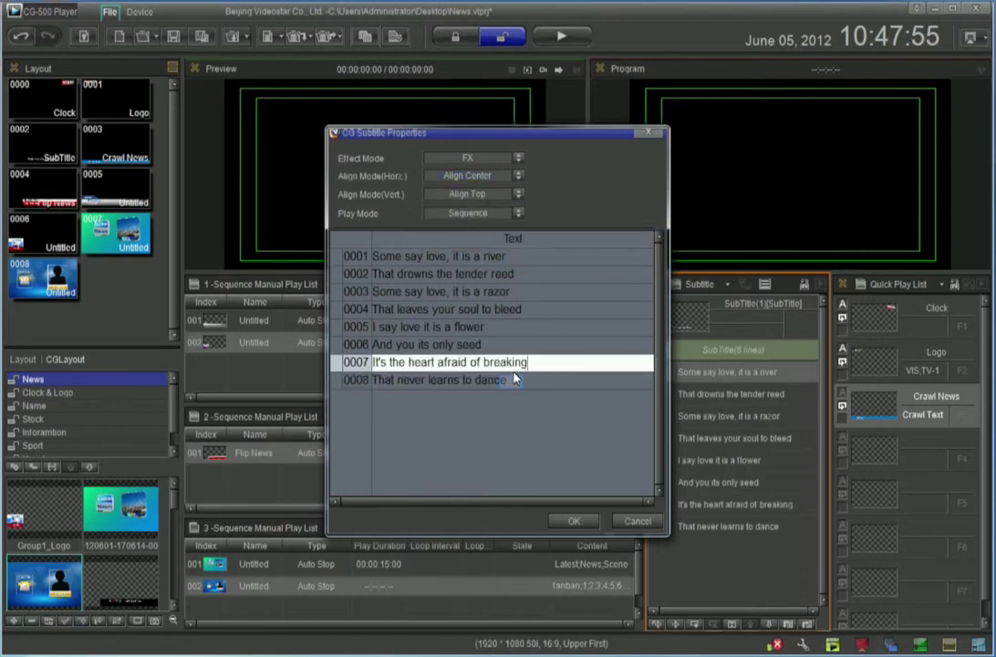
double_click(508, 384)
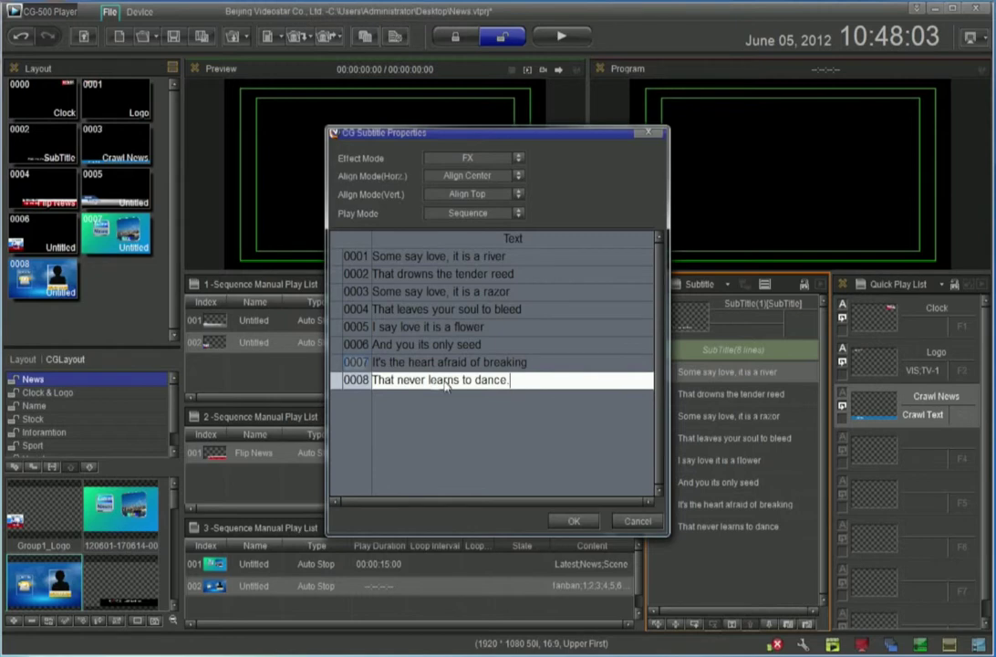
left_click(359, 367)
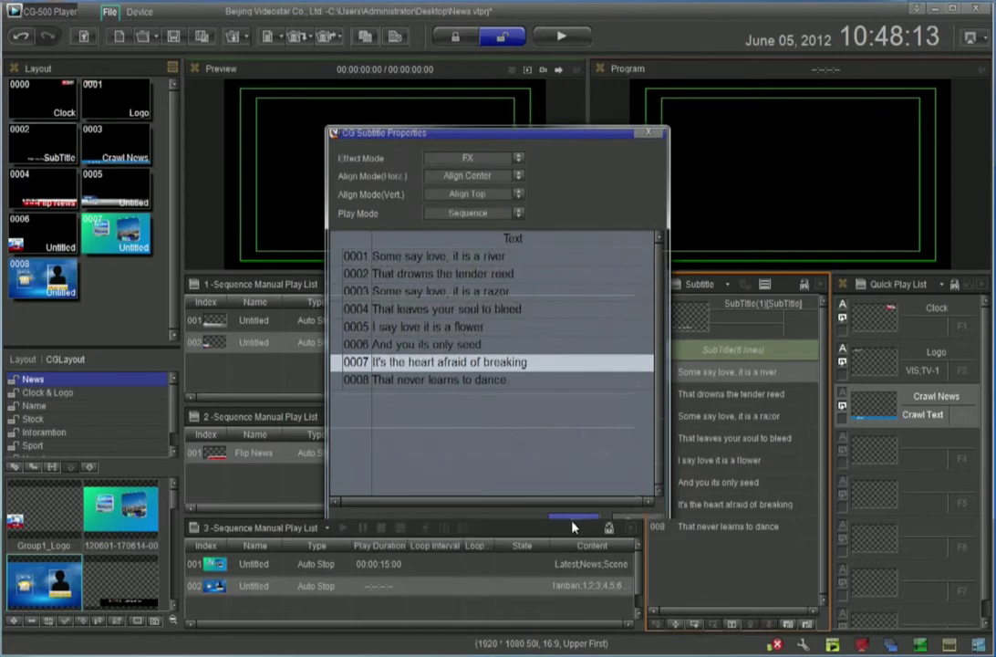
left_click(572, 521)
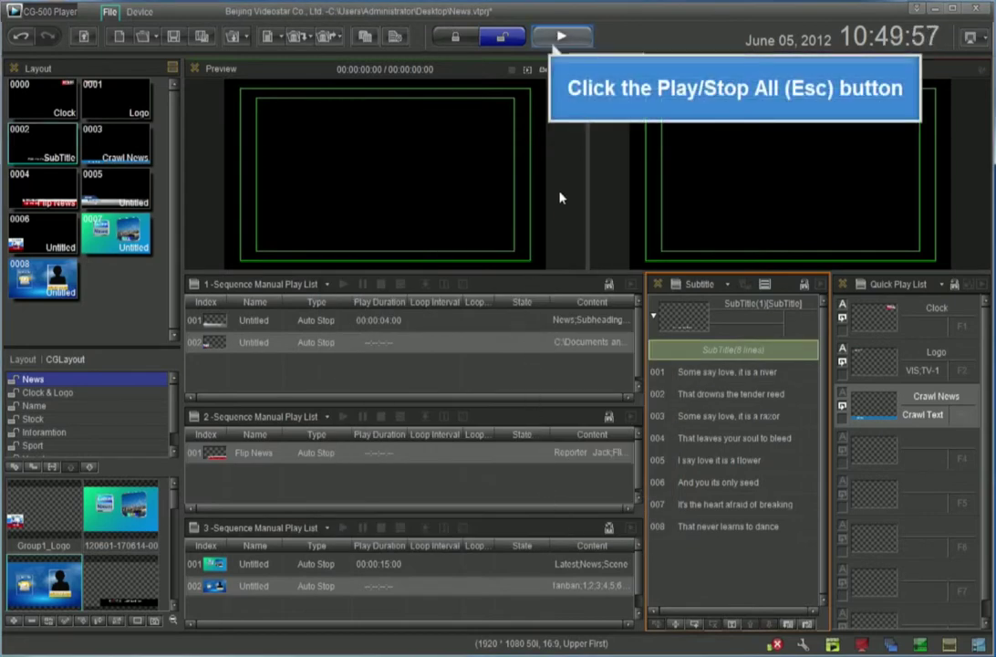
- Start playback of all lists and put on air the first item of sequence list 3, Crawl News, and the first item of list 1
left_click(567, 38)
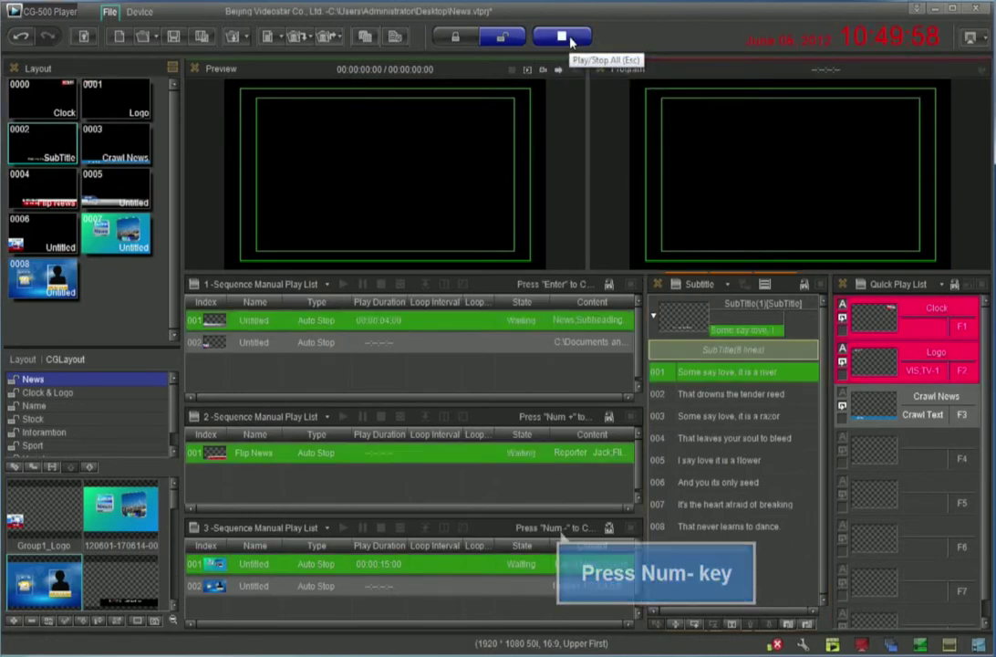
key("KP_Subtract")
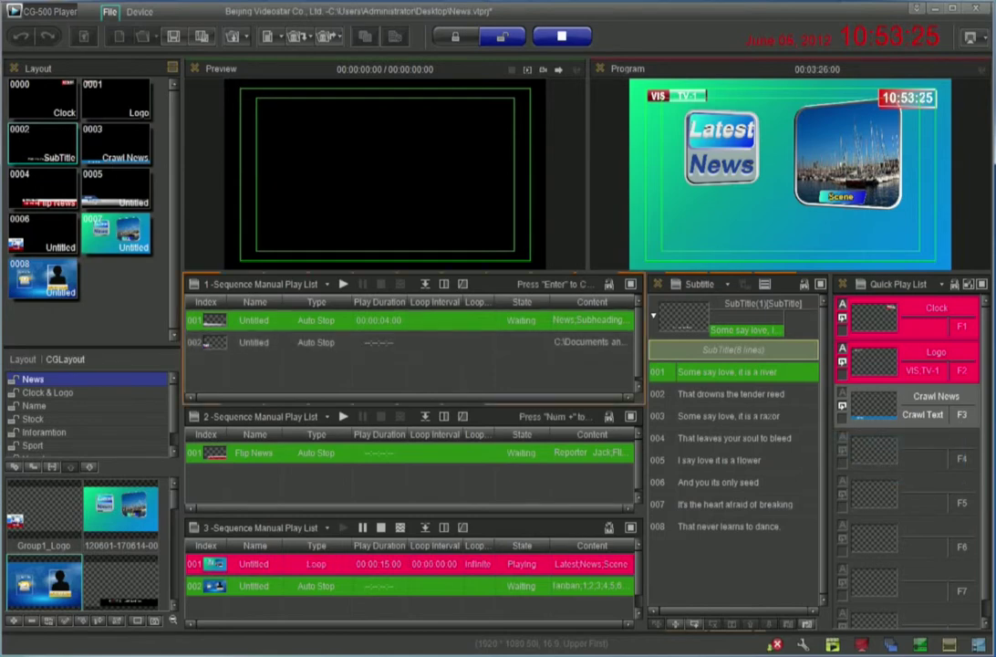
key("F3")
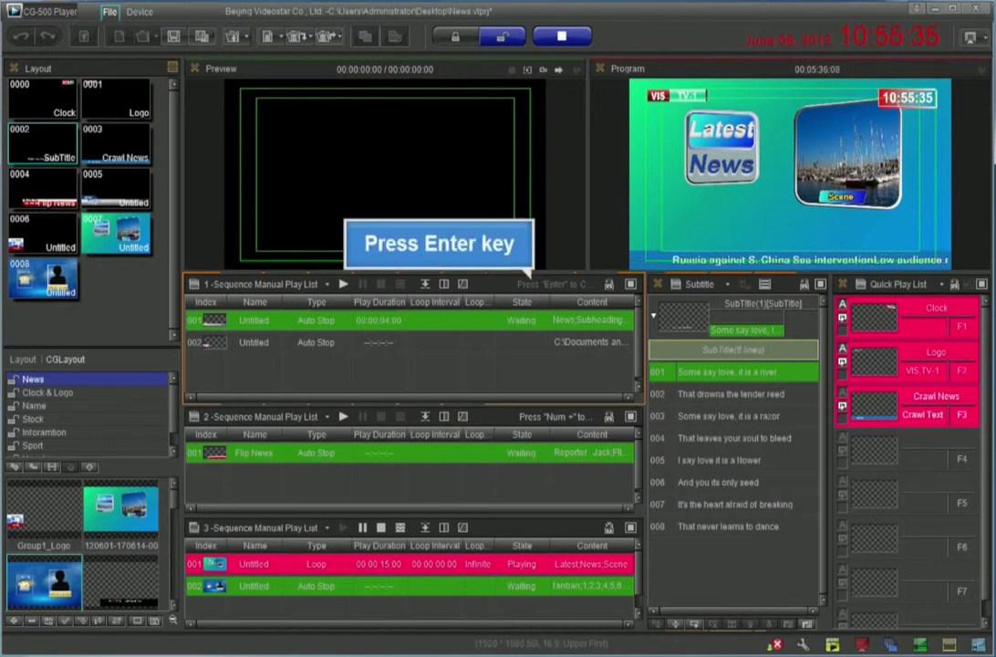
key("Return")
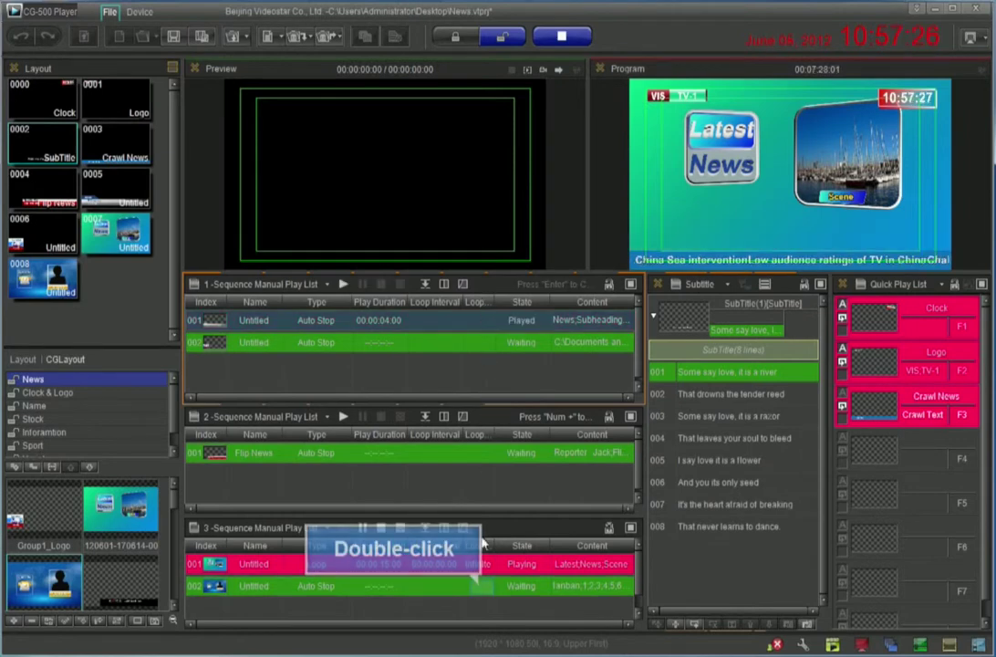
- Set item 002 of sequence list 3 to loop and switch playback to it
double_click(483, 588)
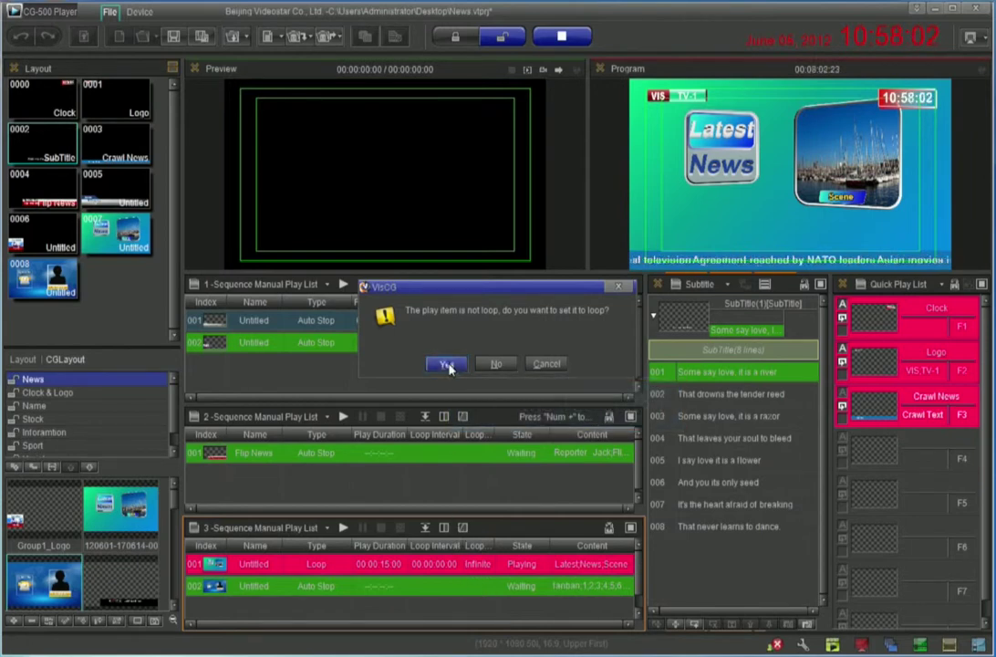
left_click(445, 363)
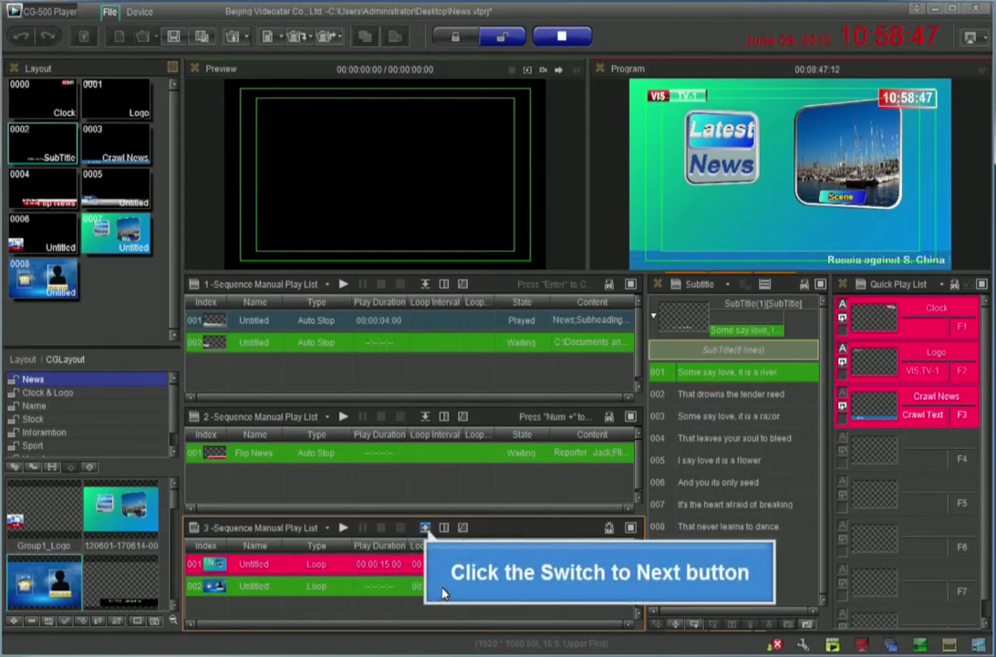
left_click(424, 527)
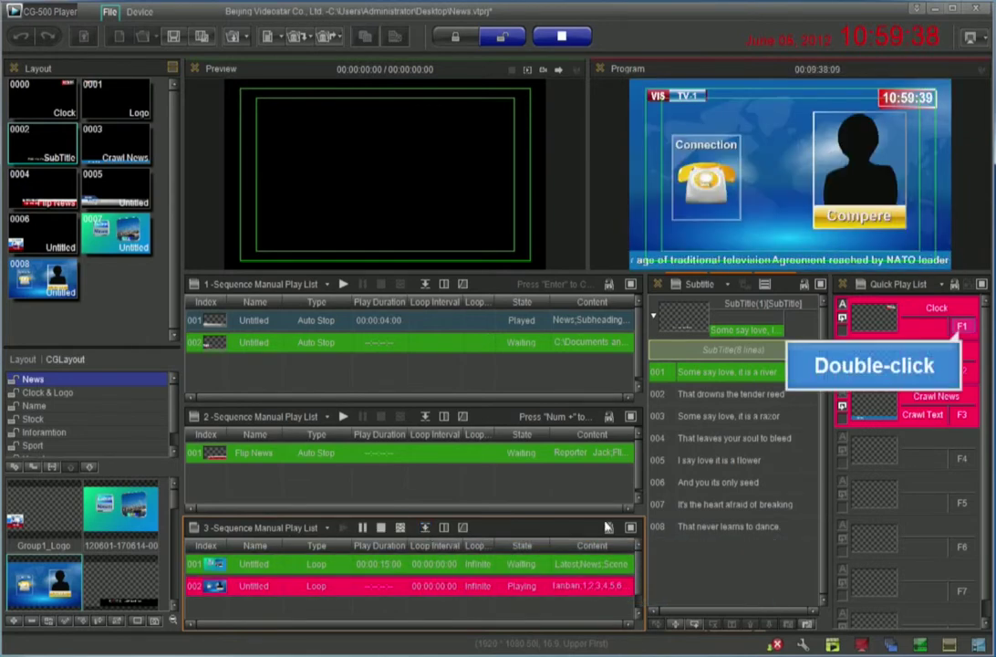
- Stop Clock in the Quick Play List, Flip News in sequence list 2, and the playing item 002 in sequence list 1
double_click(964, 330)
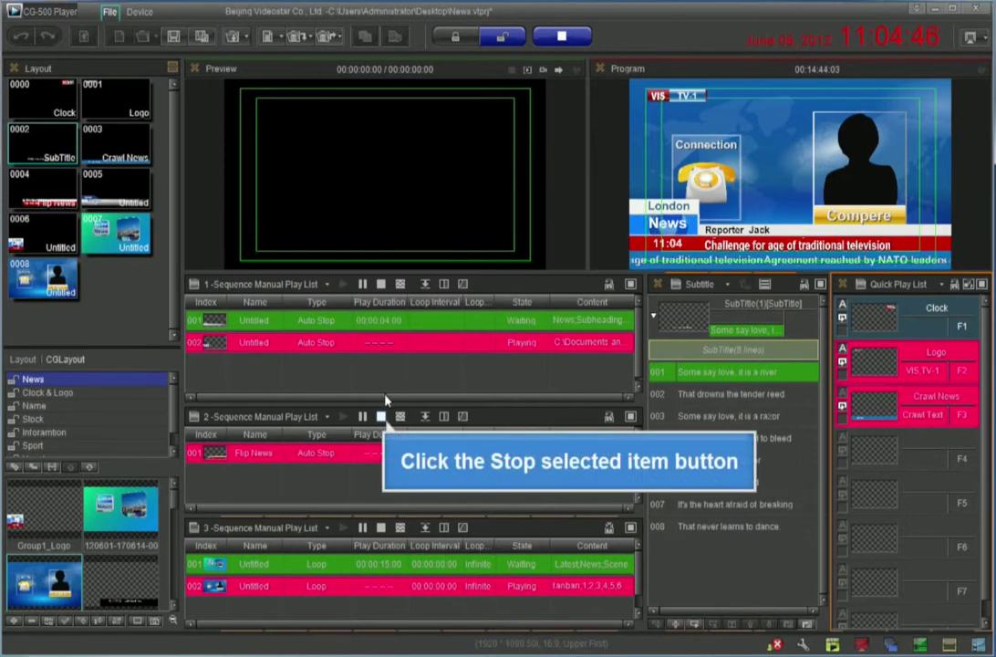
left_click(380, 416)
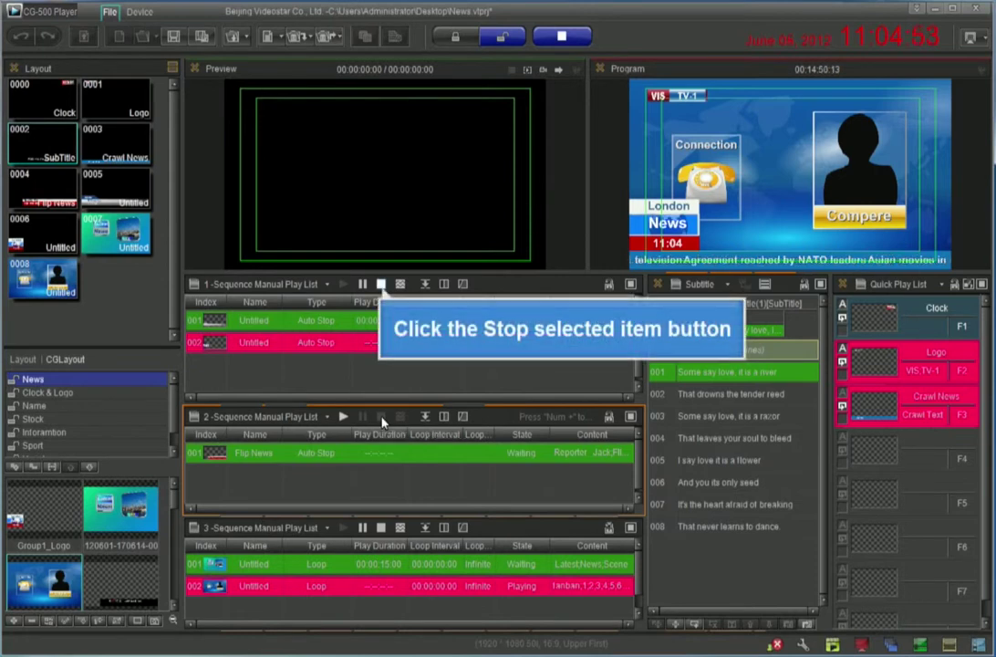
left_click(382, 284)
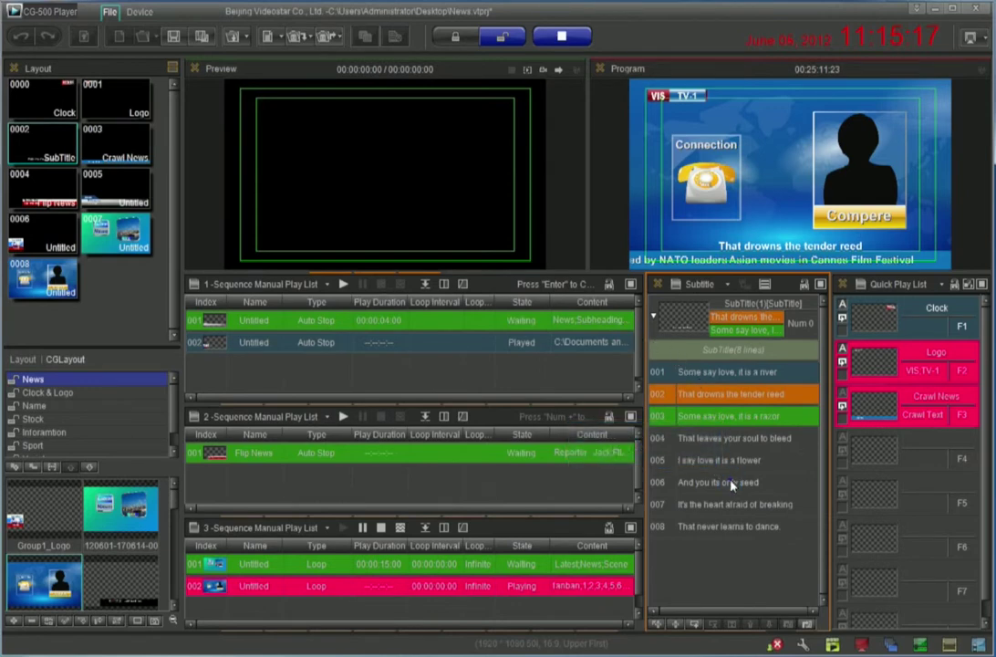
- Assign subtitle line 006, "And you its only seed", as the next waiting play item
right_click(730, 487)
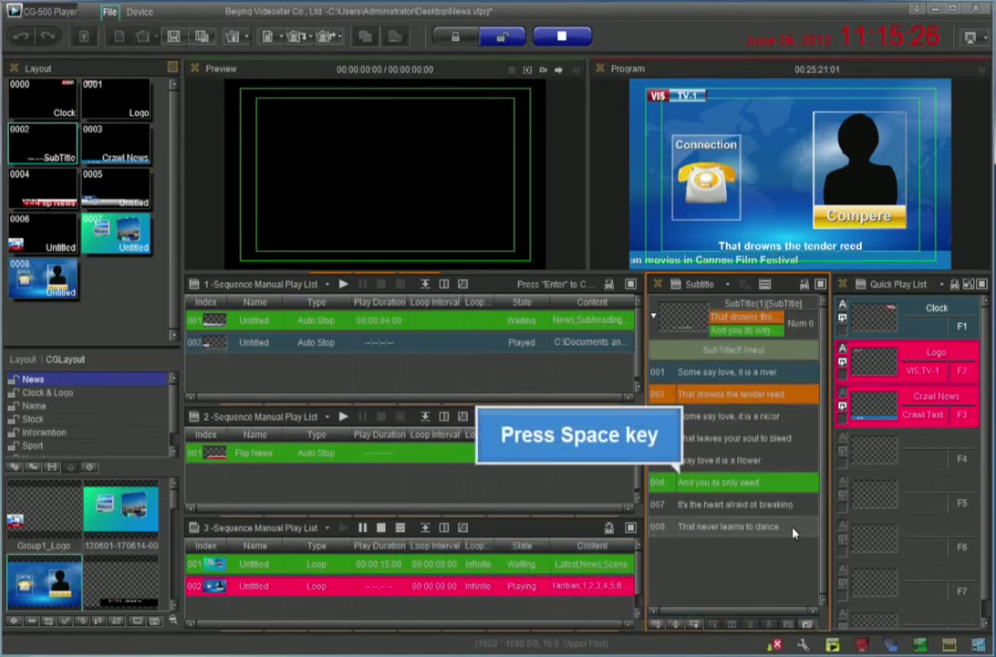
- Put the waiting subtitle line 006, "And you its only seed", on air and take it off air again
key("space")
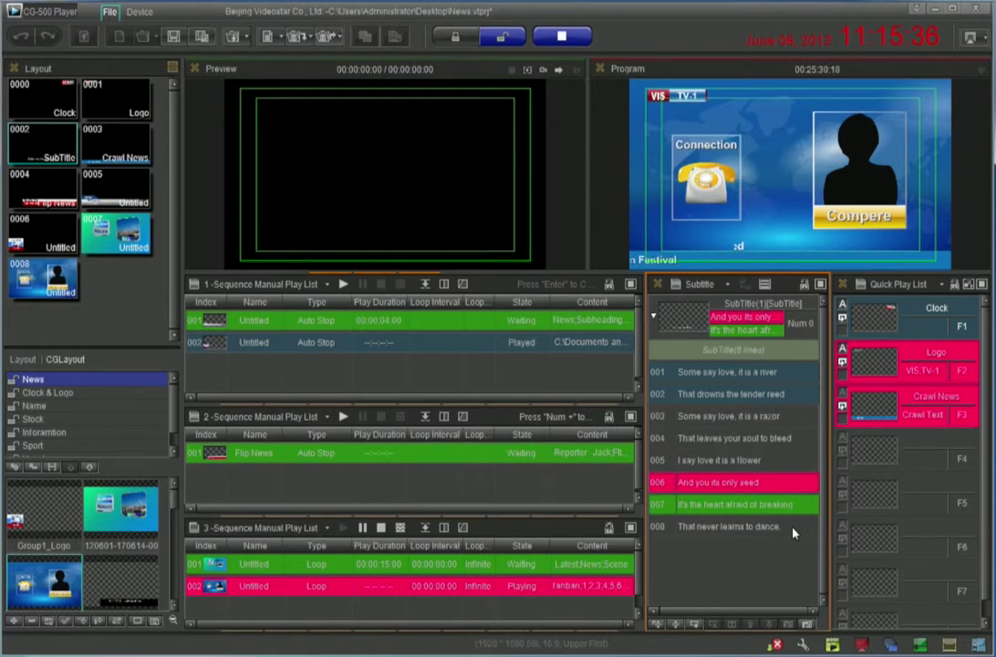
key("alt+space")
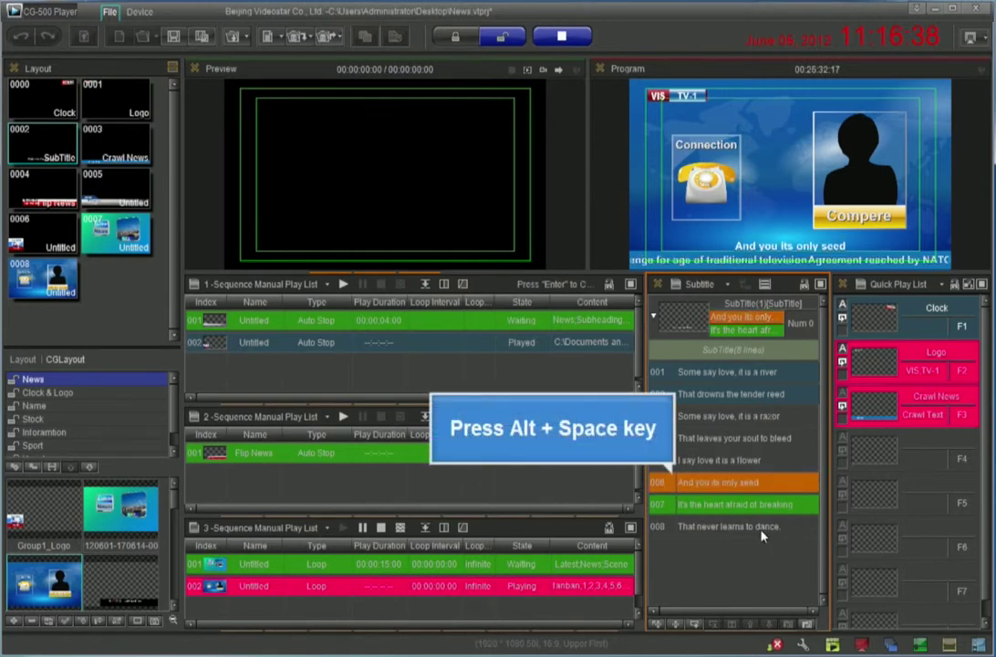
key("alt+space")
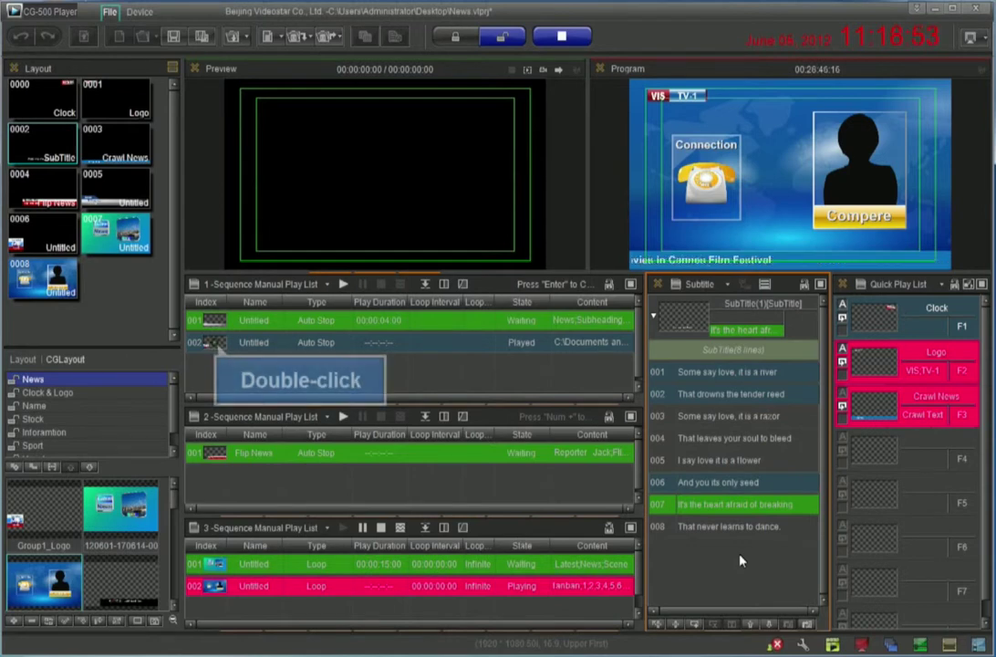
- Open item 002 of sequence list 1
double_click(215, 346)
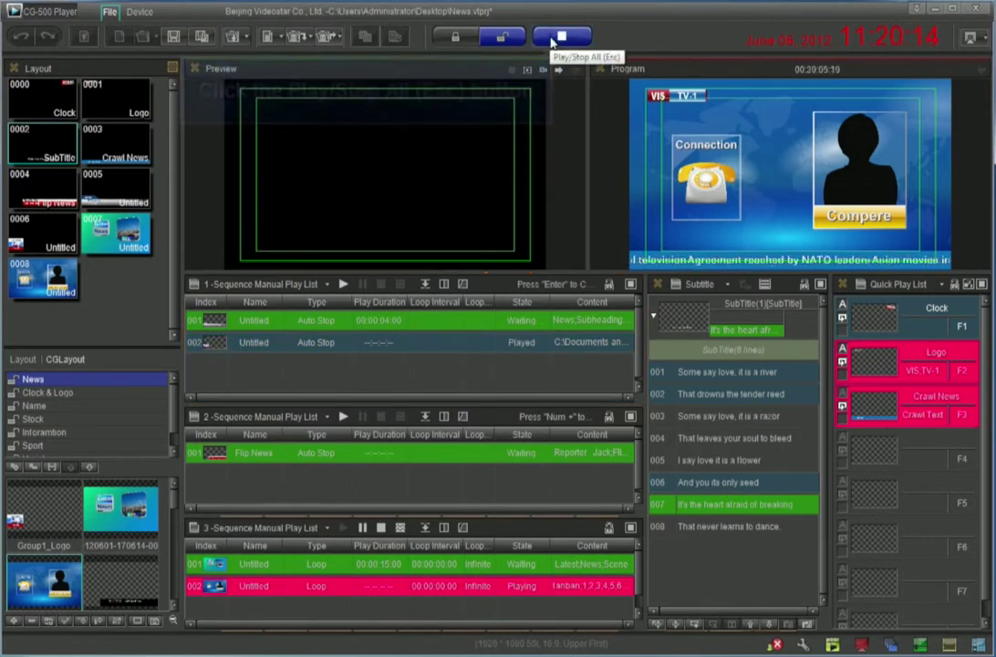
- Stop playback of all lists at once and confirm stopping everything
left_click(553, 40)
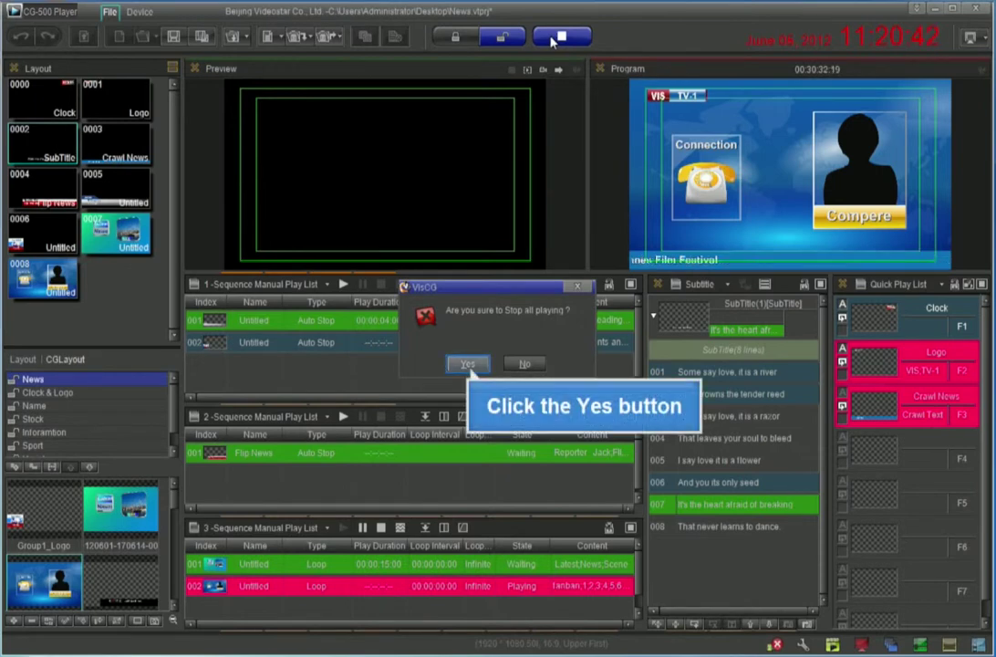
left_click(467, 364)
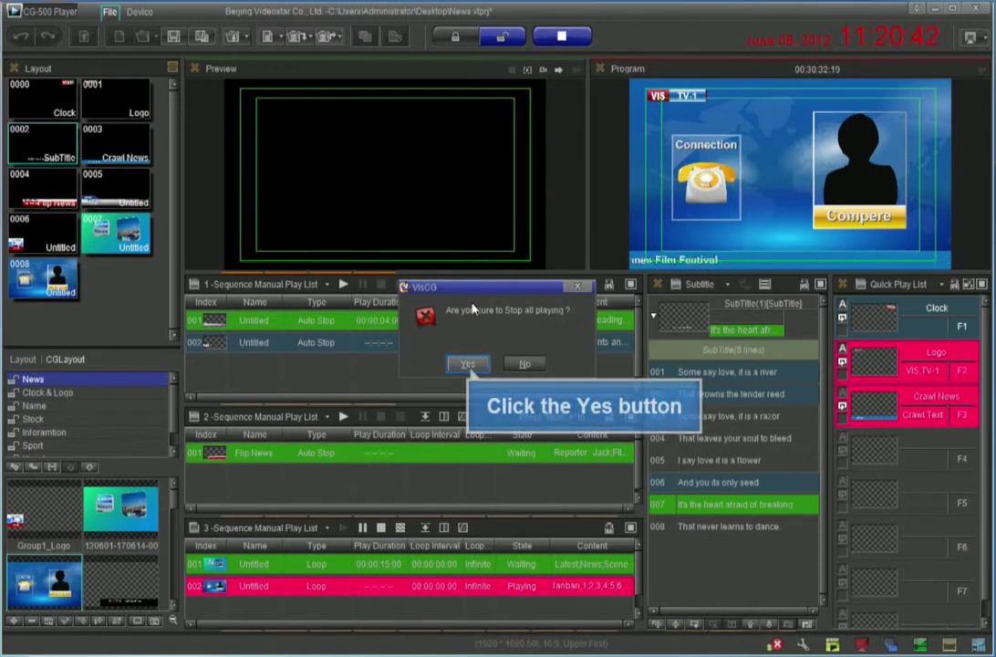